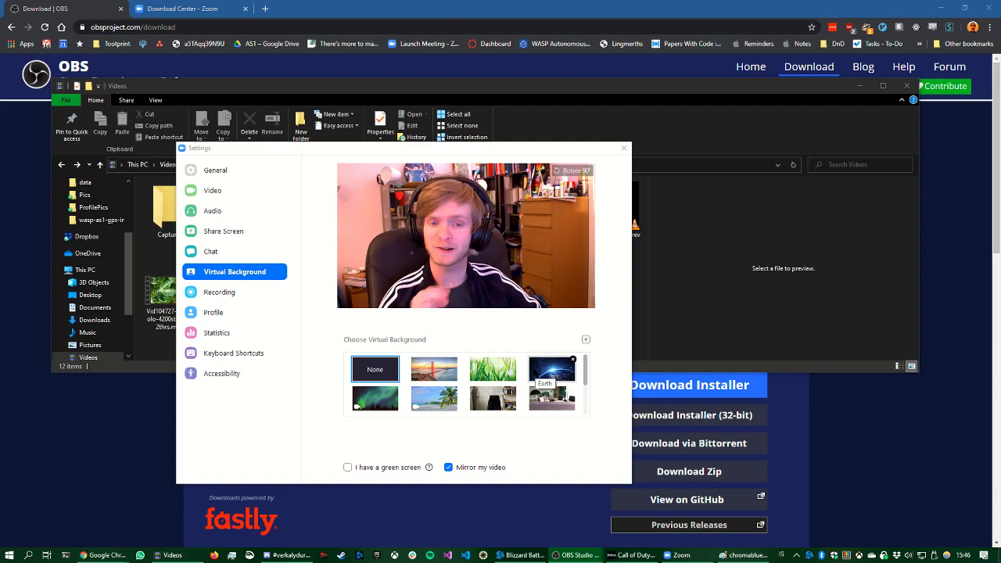
left_click(444, 380)
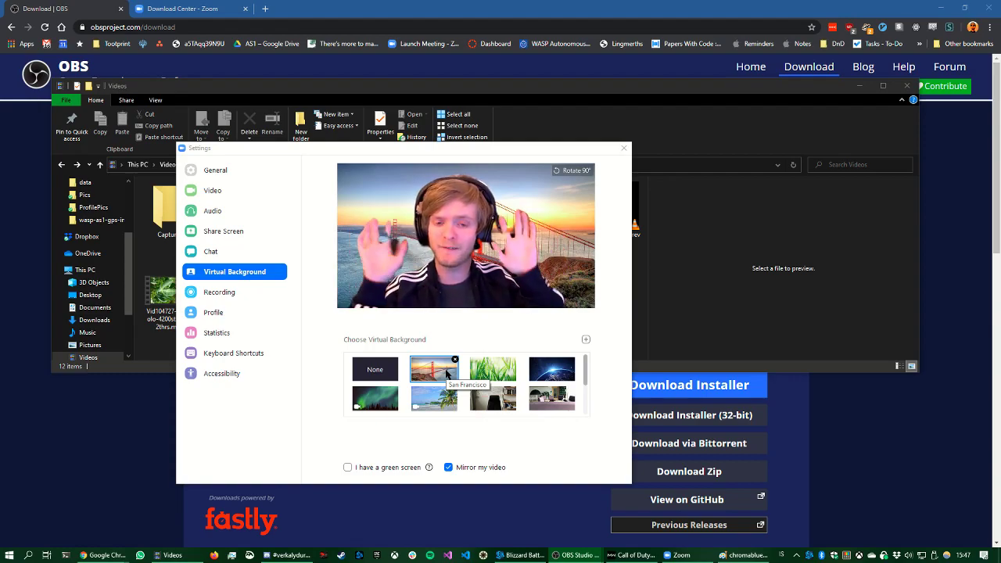
In Paint, choose green (red 0, green 177, blue 64) and bucket-fill the blue canvas with it.
left_click(747, 555)
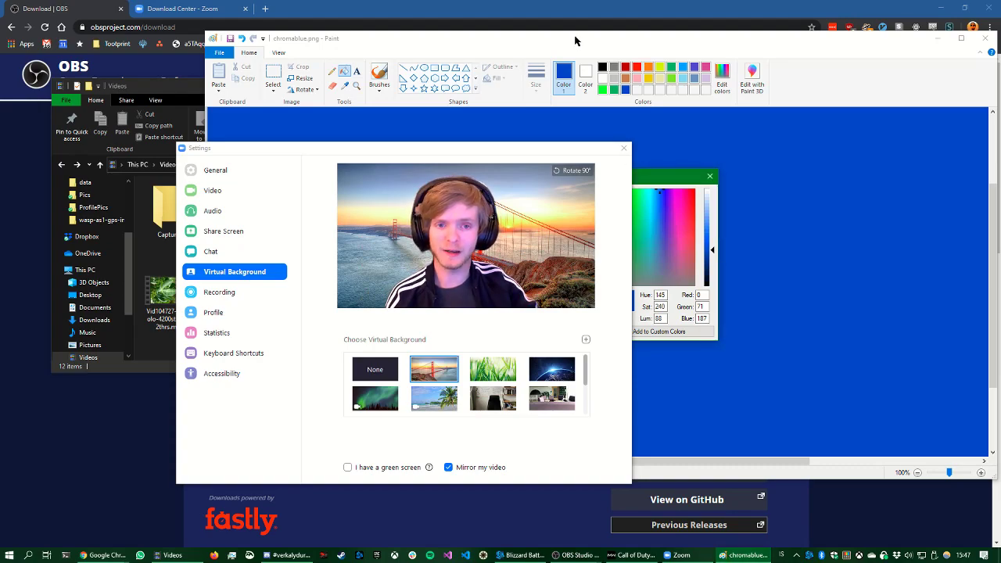
left_click_drag(663, 182, 836, 167)
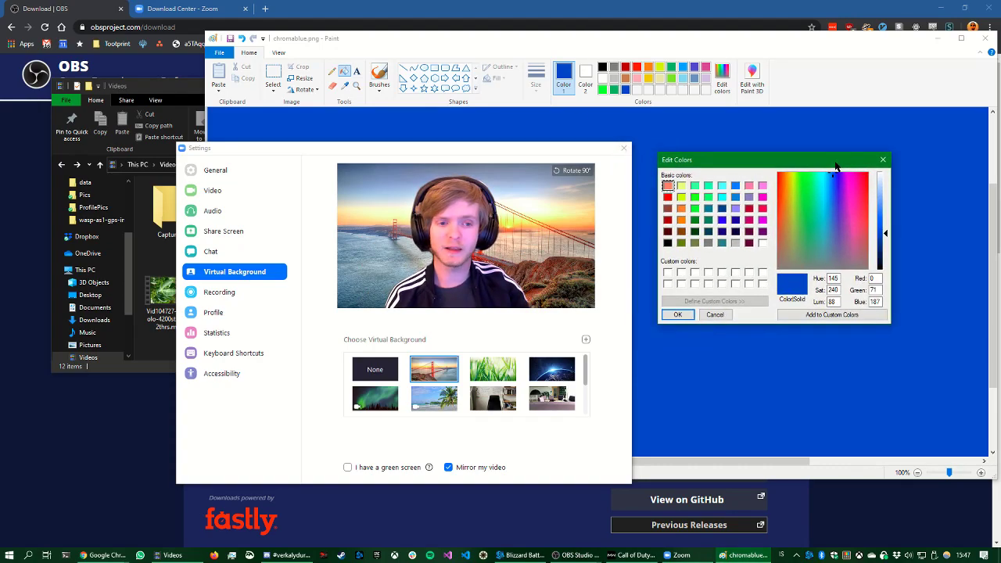
left_click(888, 154)
left_click(888, 154)
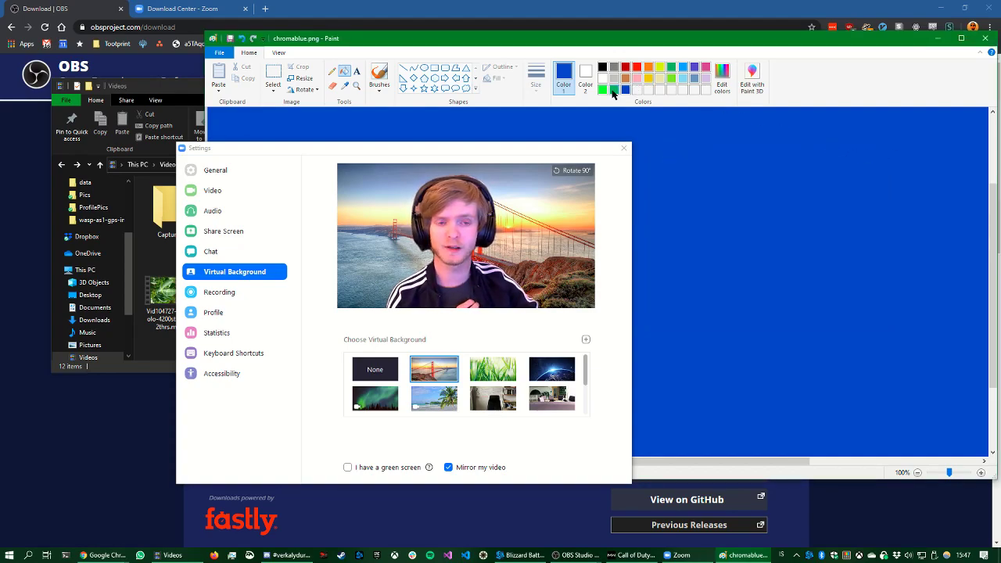
left_click(614, 90)
left_click(722, 75)
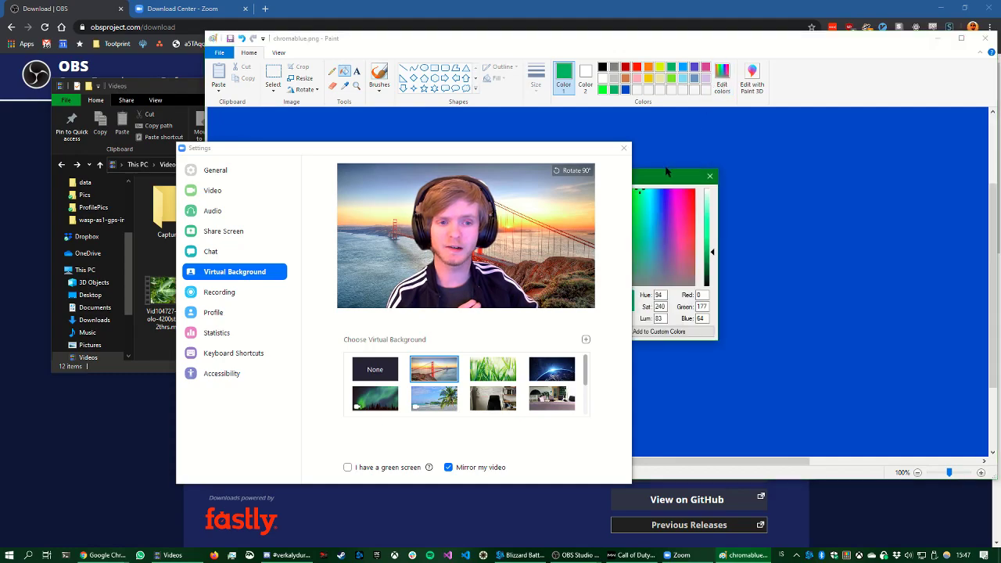
left_click_drag(666, 172, 828, 192)
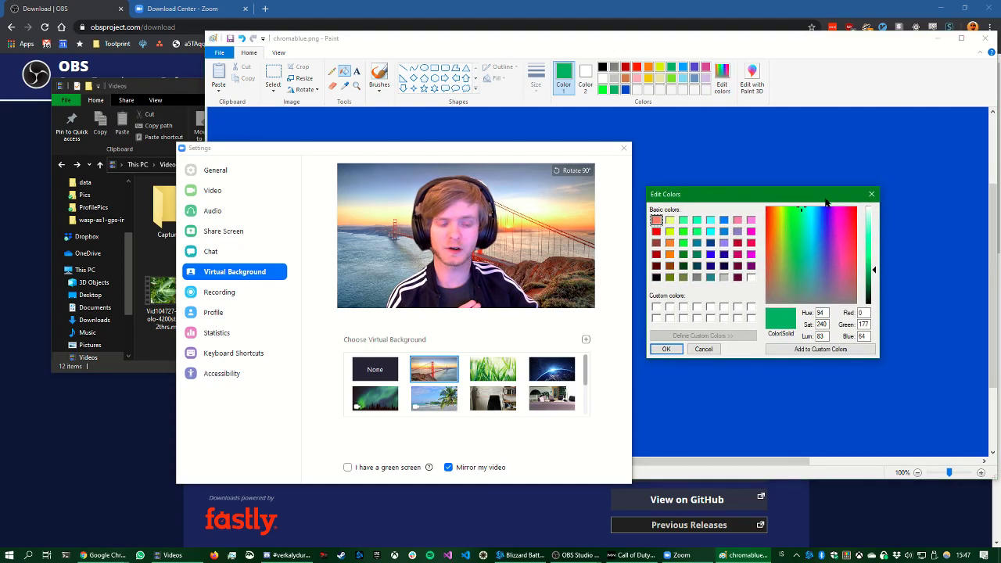
double_click(867, 337)
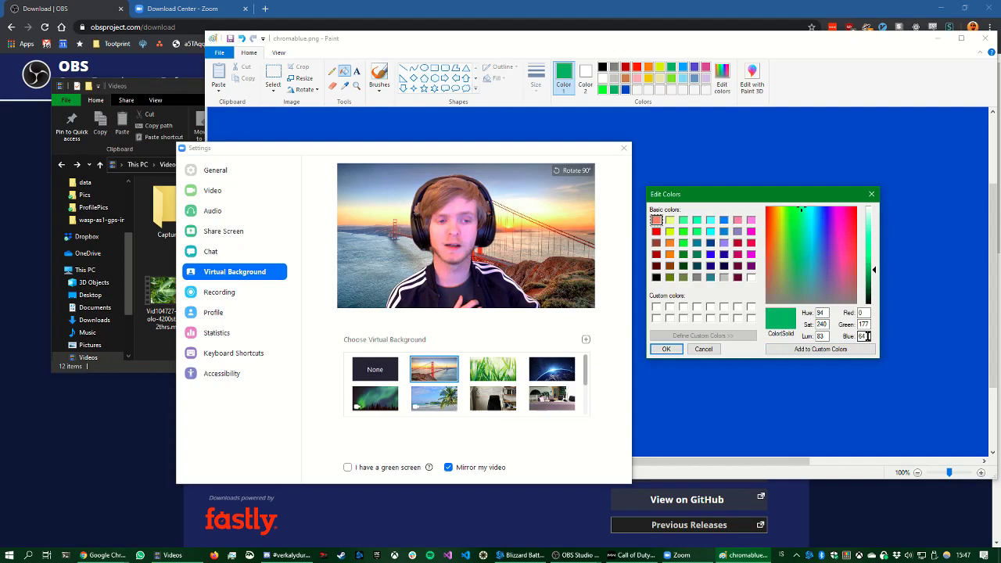
left_click(655, 141)
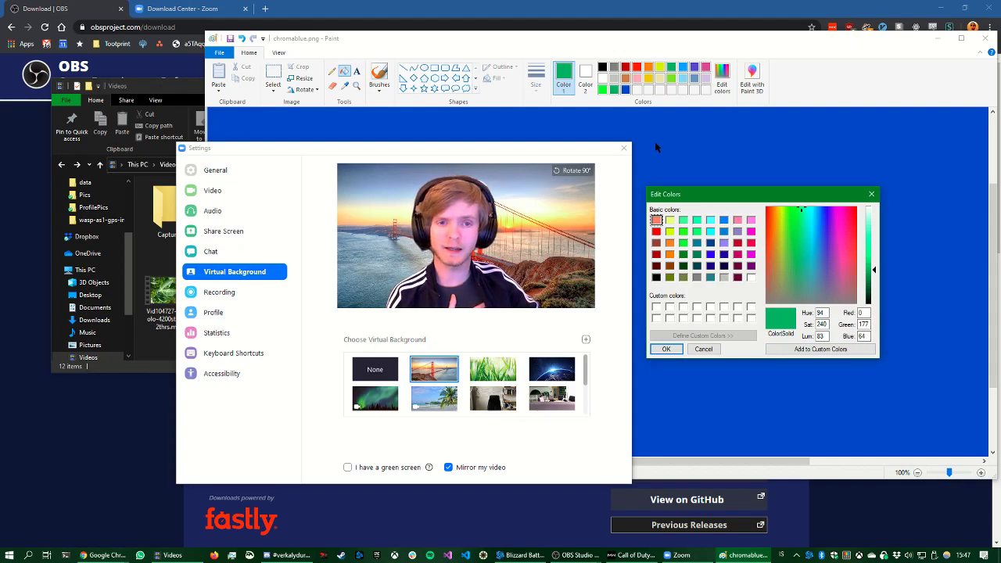
left_click(871, 194)
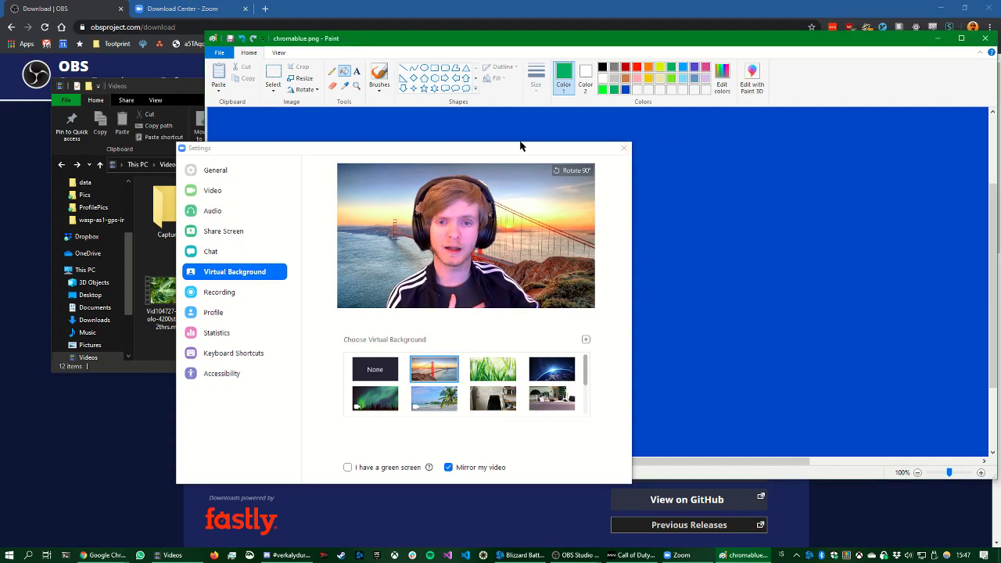
left_click_drag(520, 146, 343, 274)
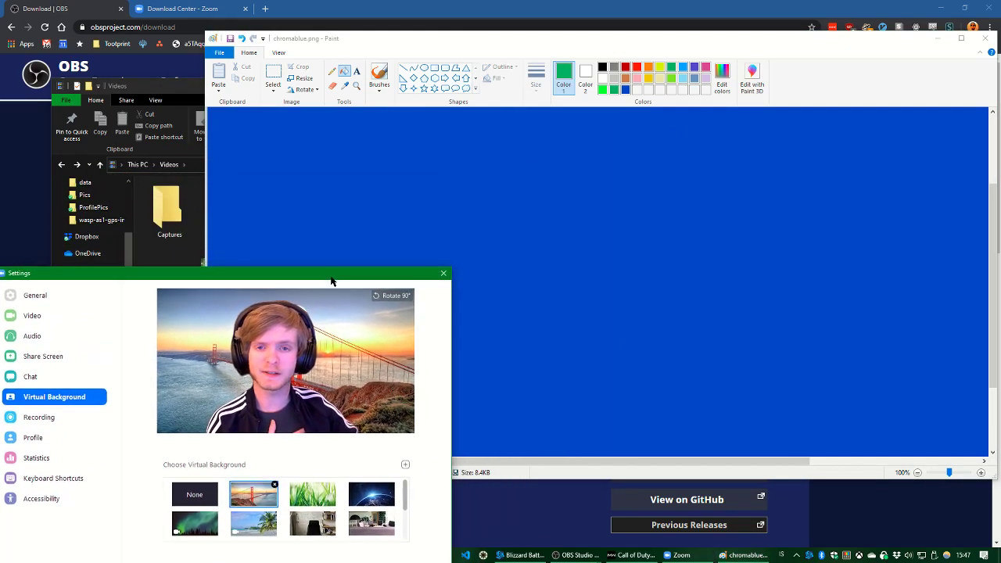
left_click(461, 158)
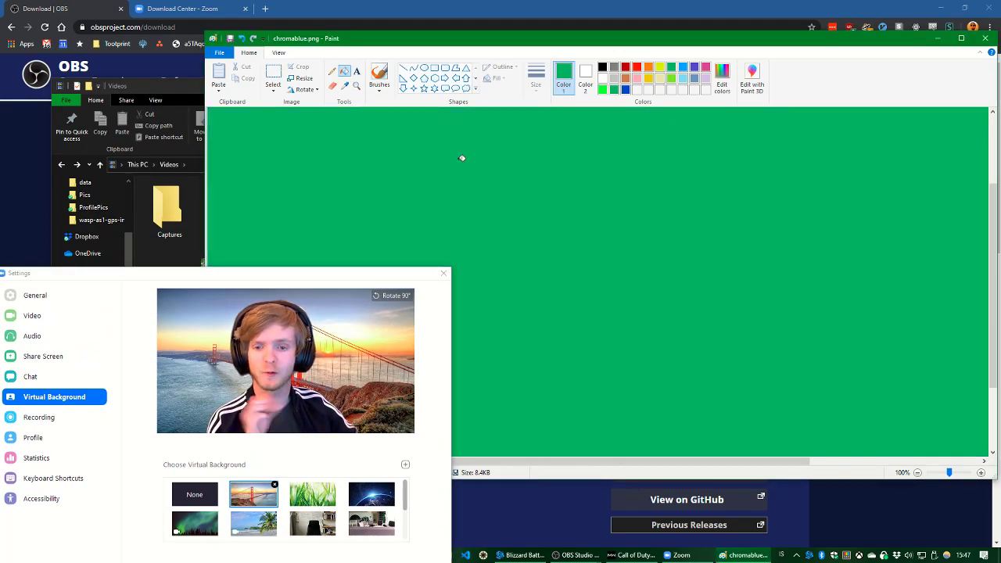
Save the image as chromagreen.png, replacing the existing file.
left_click(219, 52)
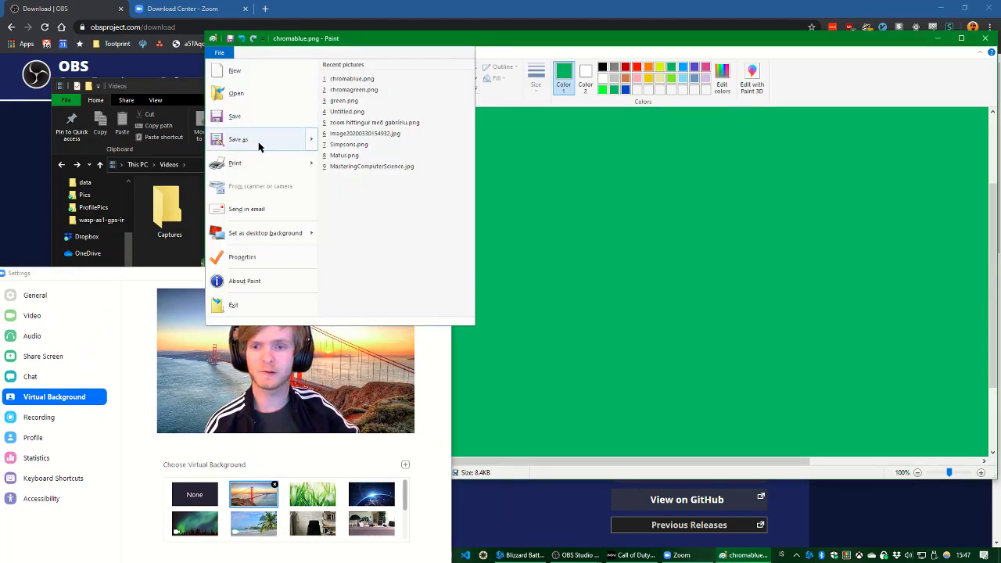
left_click(259, 146)
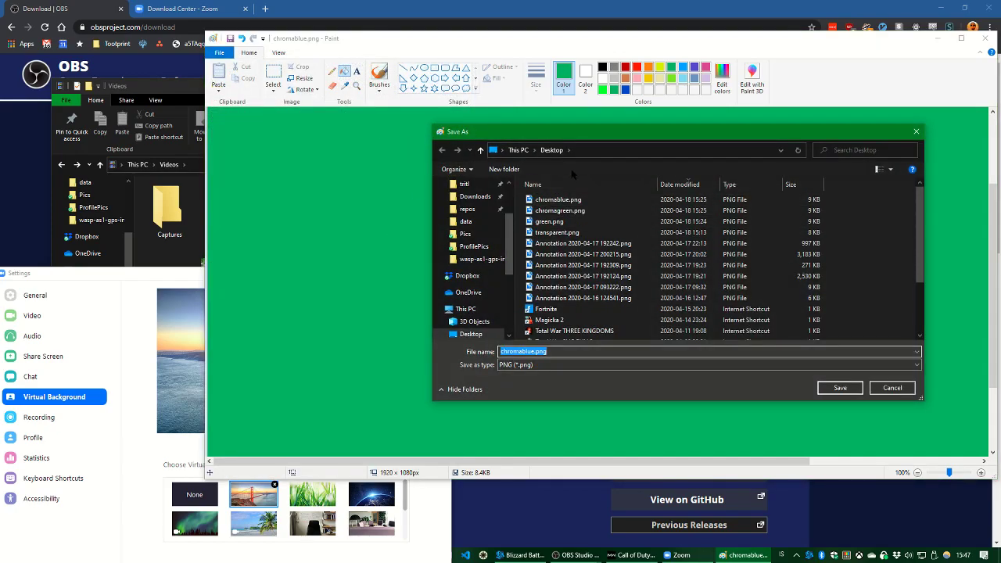
left_click(561, 210)
left_click(861, 389)
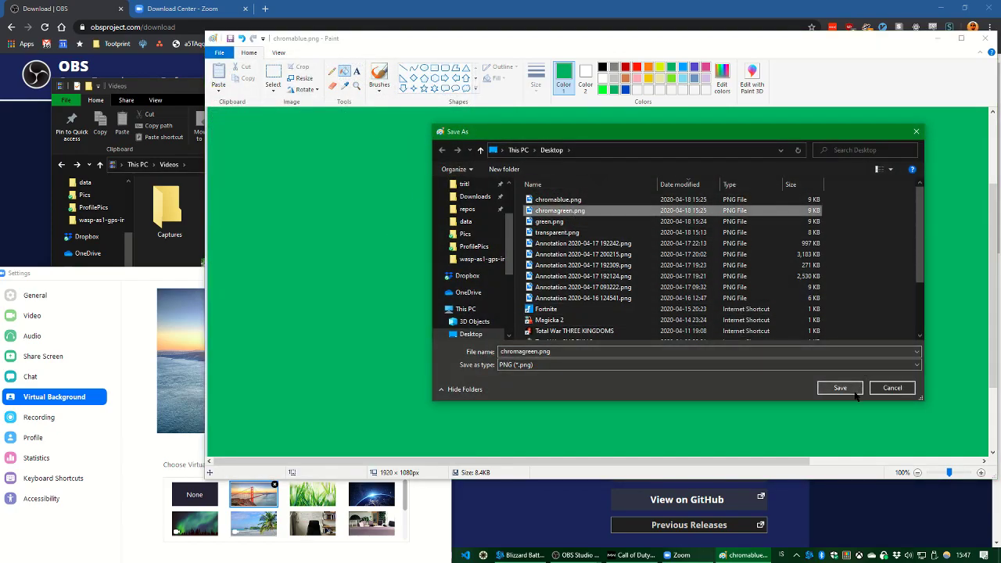
left_click(522, 280)
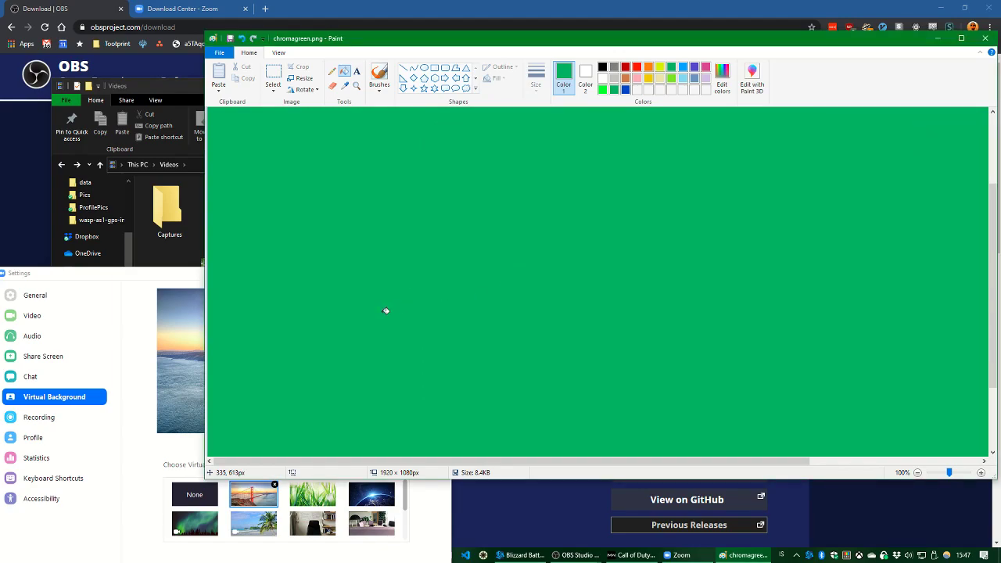
Open Zoom's Settings on the Virtual Background page.
left_click(125, 313)
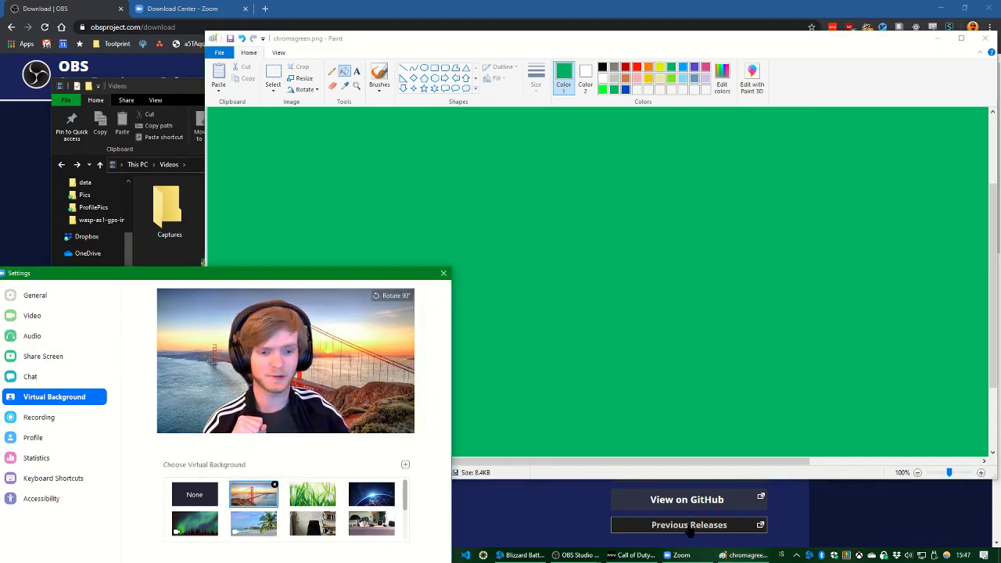
left_click(679, 555)
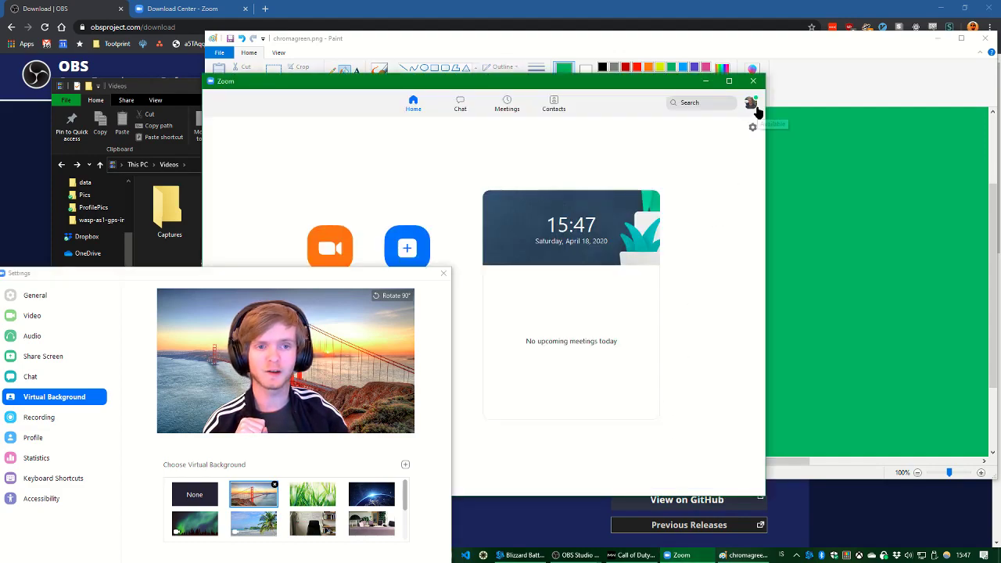
left_click(753, 128)
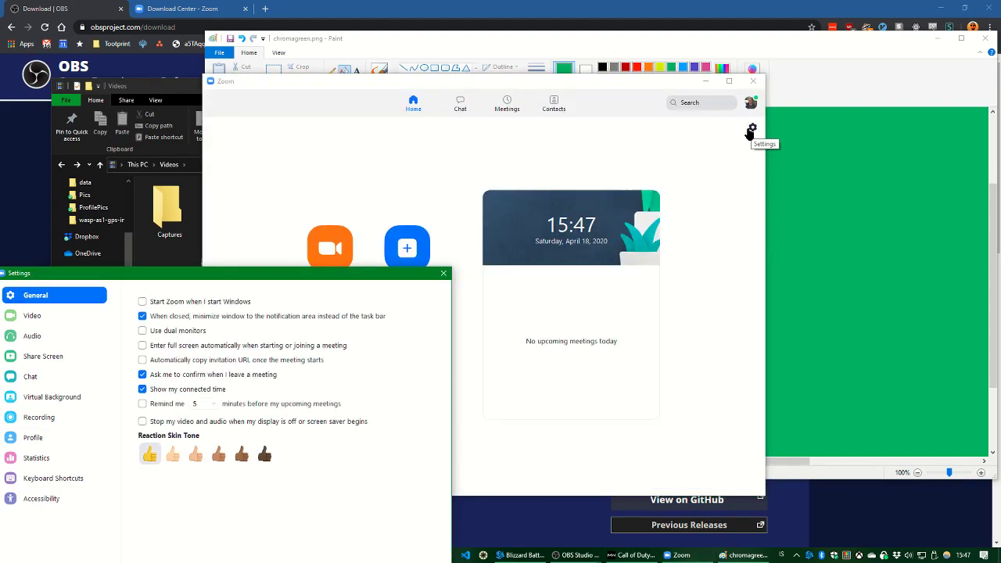
left_click(64, 396)
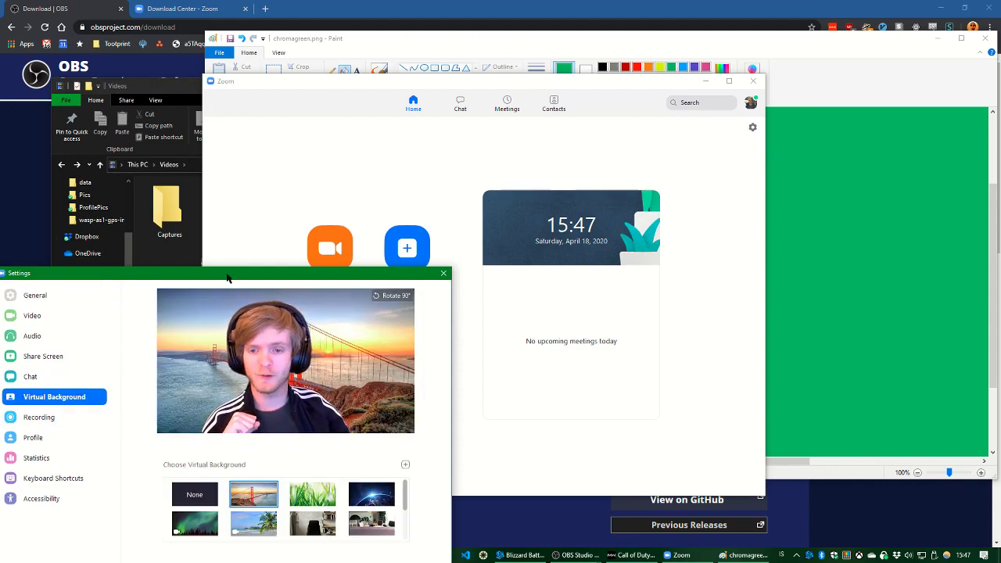
left_click_drag(248, 274, 332, 169)
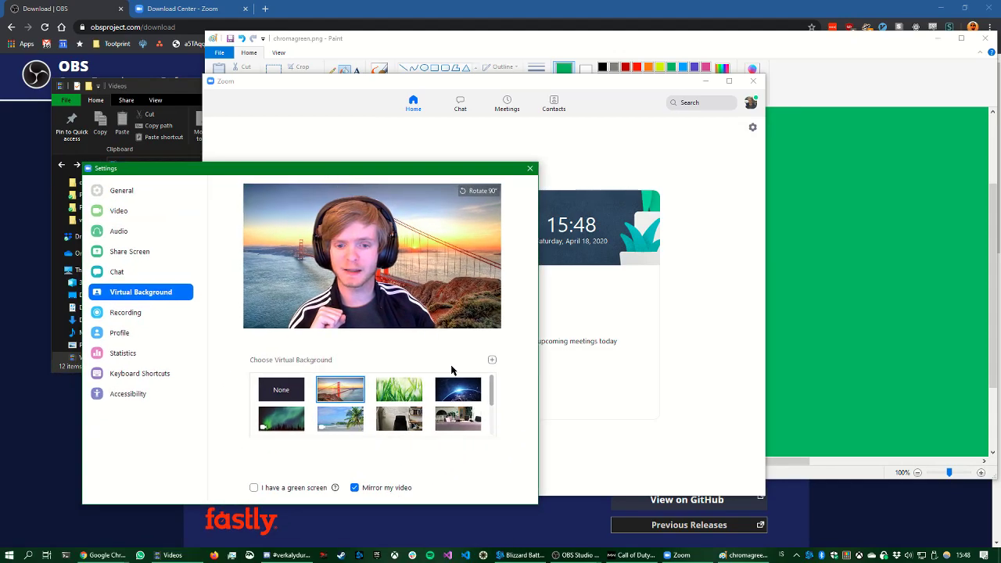
Add chromagreen.png as a new virtual background image and apply it.
left_click(493, 361)
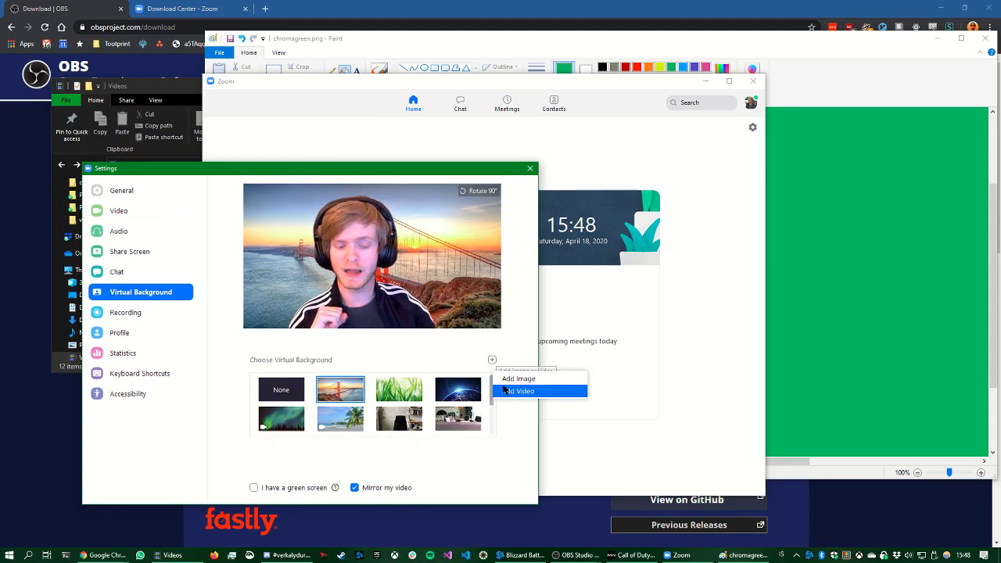
left_click(509, 380)
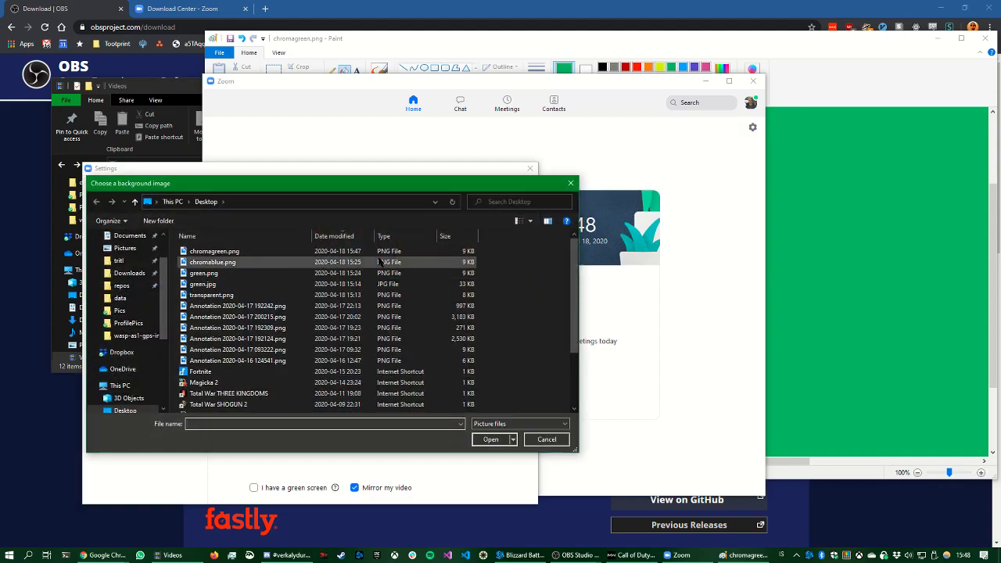
left_click(329, 251)
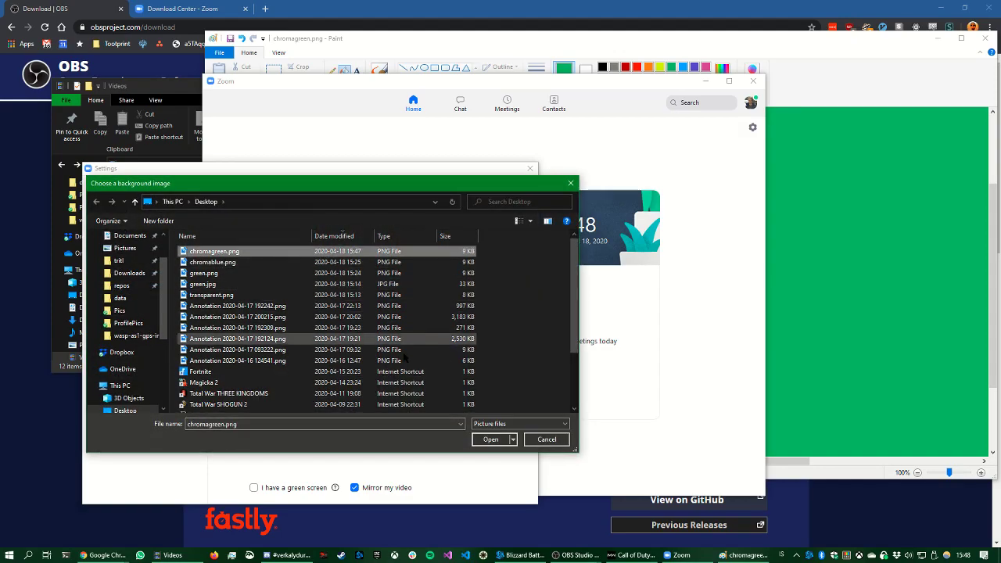
left_click(491, 439)
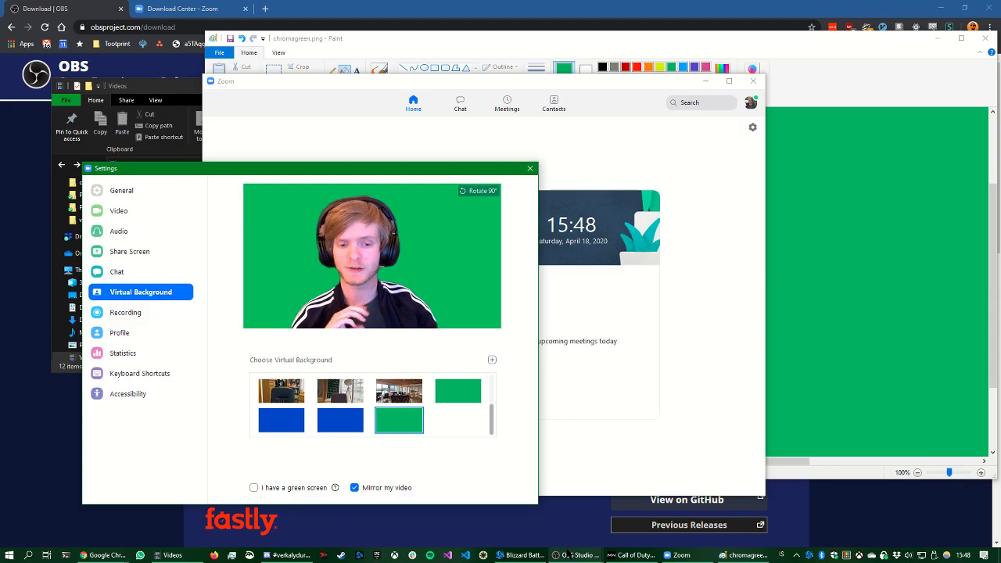
mouse_move(571, 554)
mouse_move(546, 542)
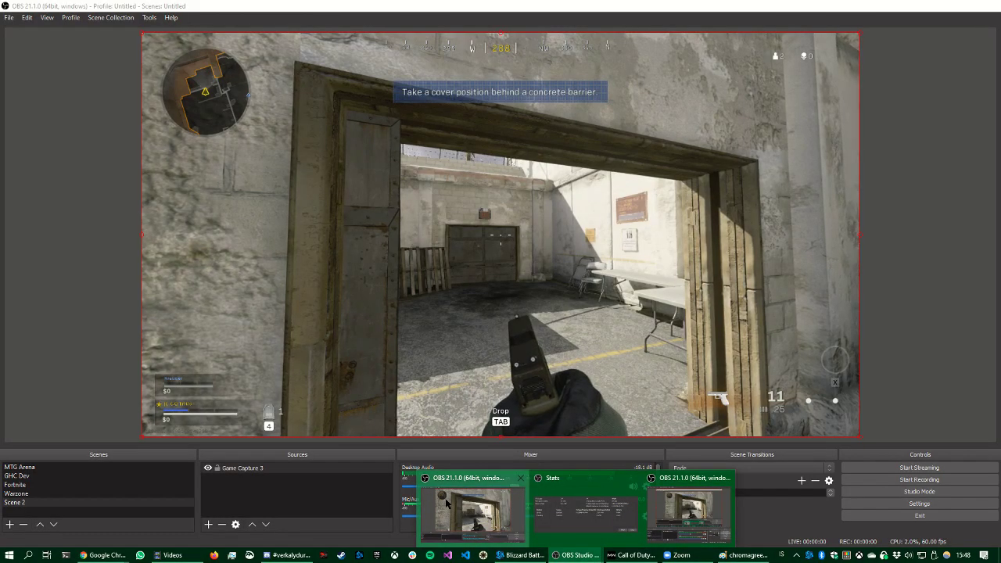
Show the OBS main window and place Zoom's Settings window toward the top right.
left_click(446, 503)
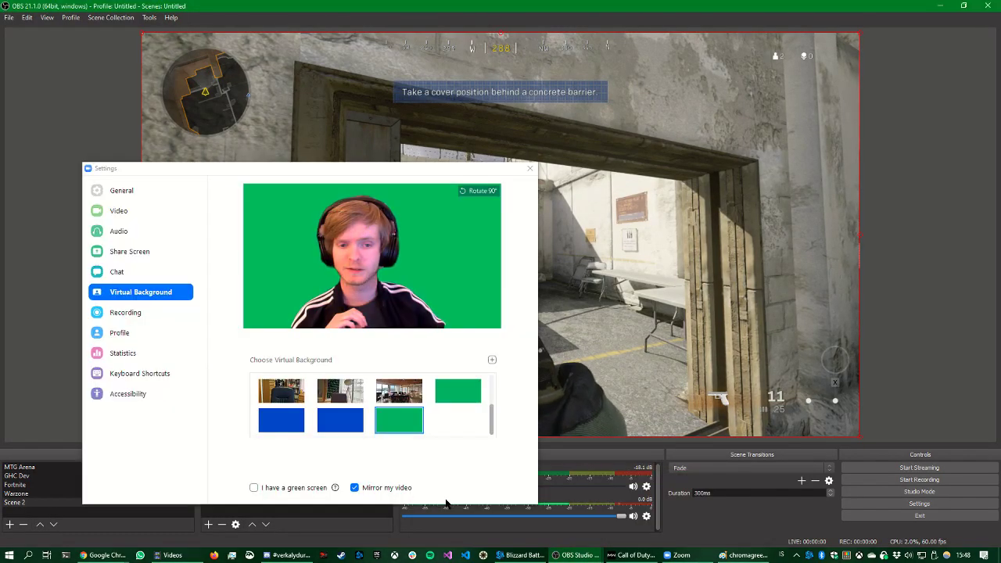
left_click(461, 179)
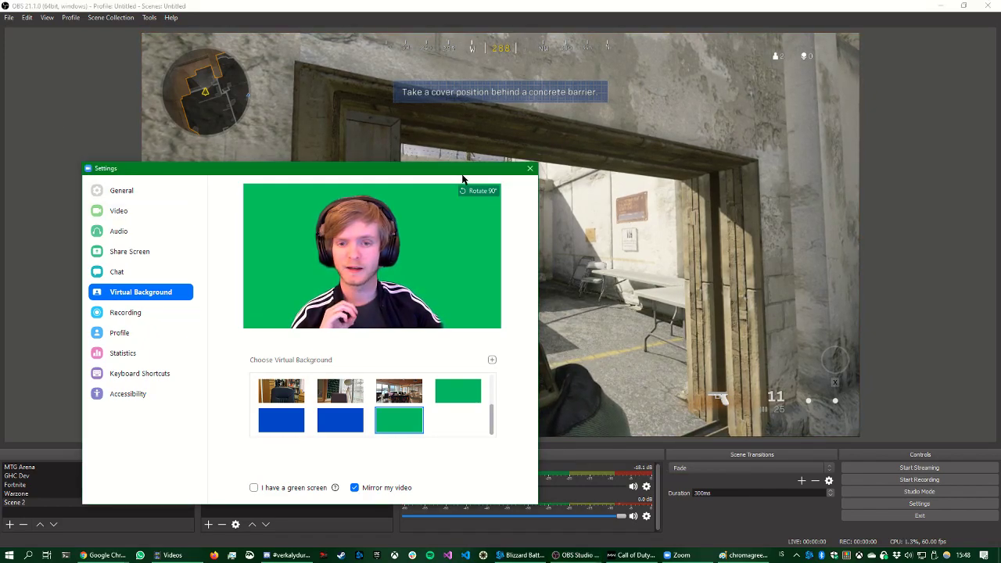
left_click_drag(460, 176, 255, 103)
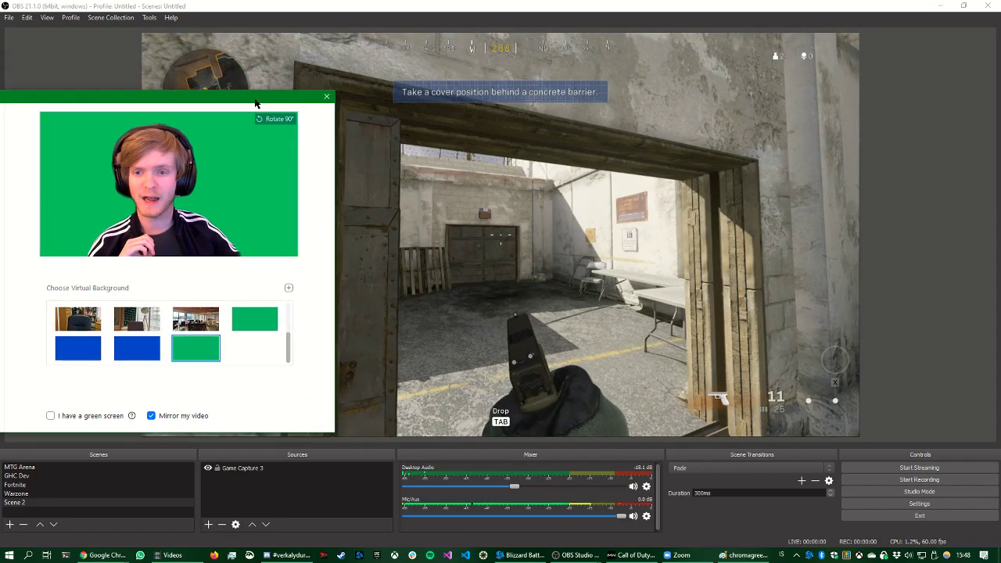
Add a new Game Capture source named Game Capture 4 in OBS.
left_click(305, 501)
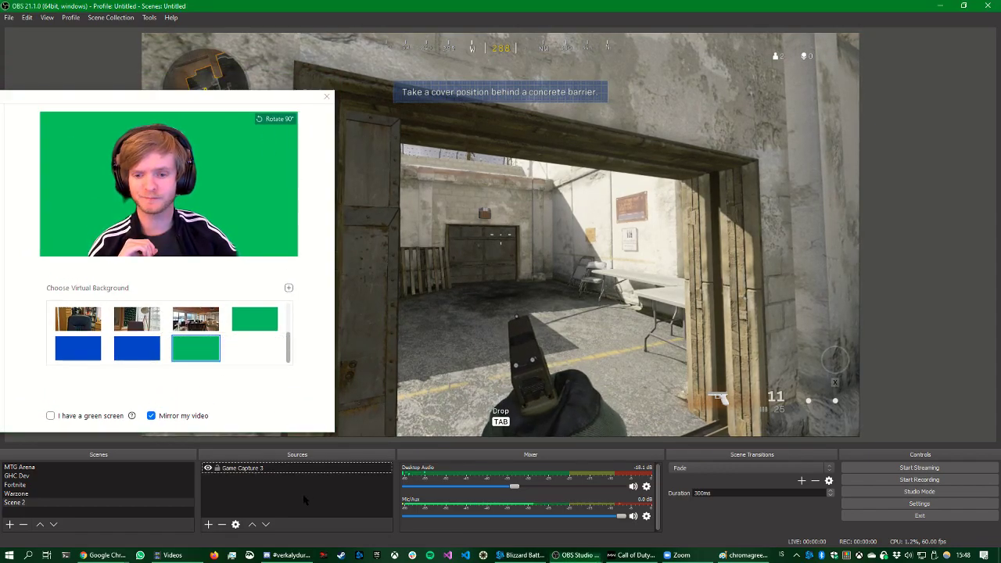
left_click(209, 525)
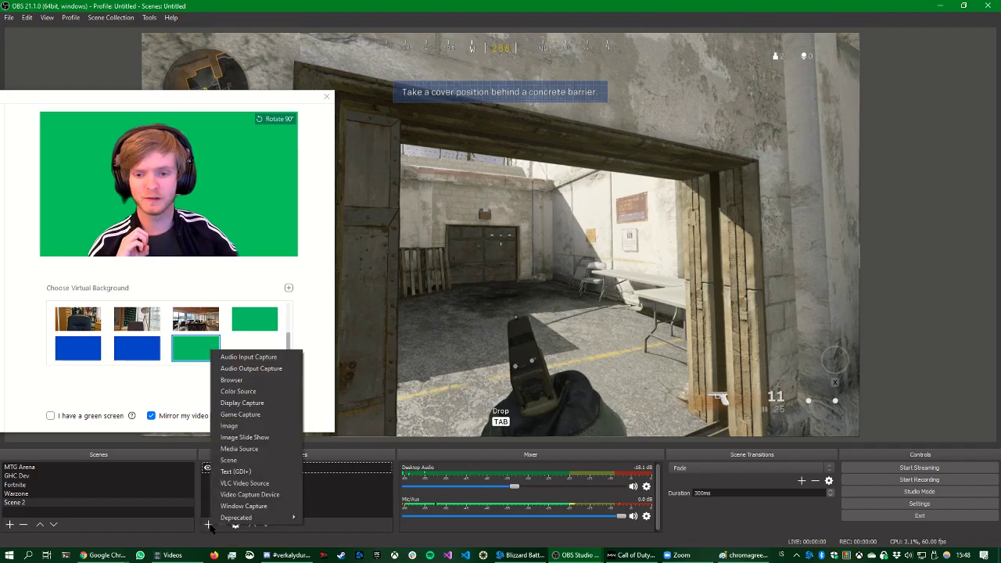
left_click(245, 415)
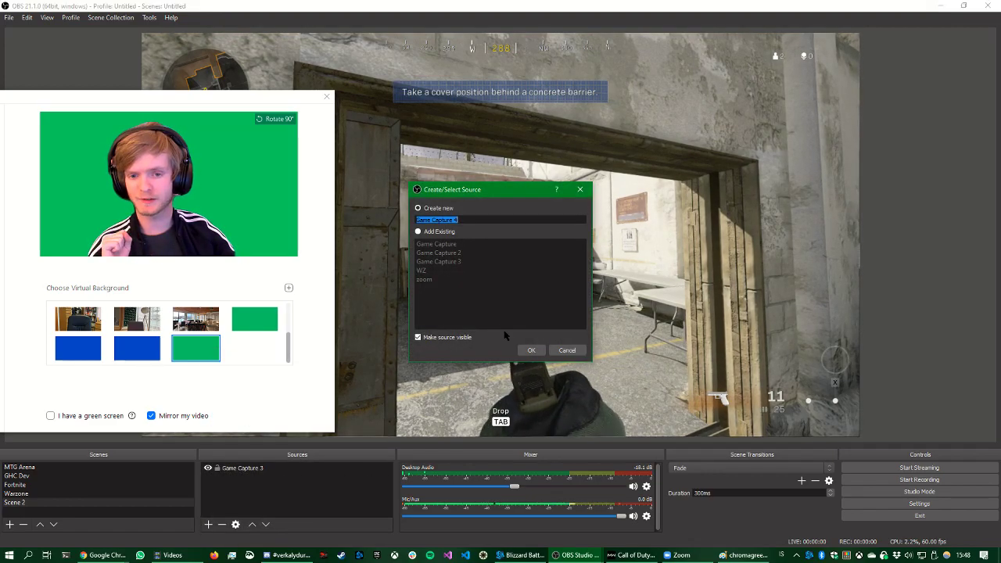
left_click(529, 351)
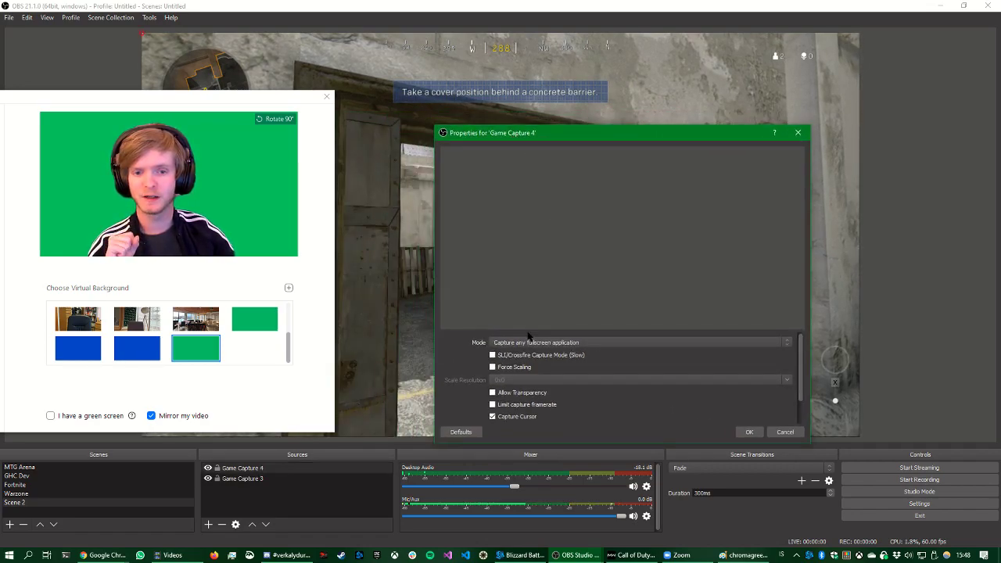
Set Game Capture 4 to Capture specific window, targeting [Zoom.exe]: Settings.
left_click(521, 342)
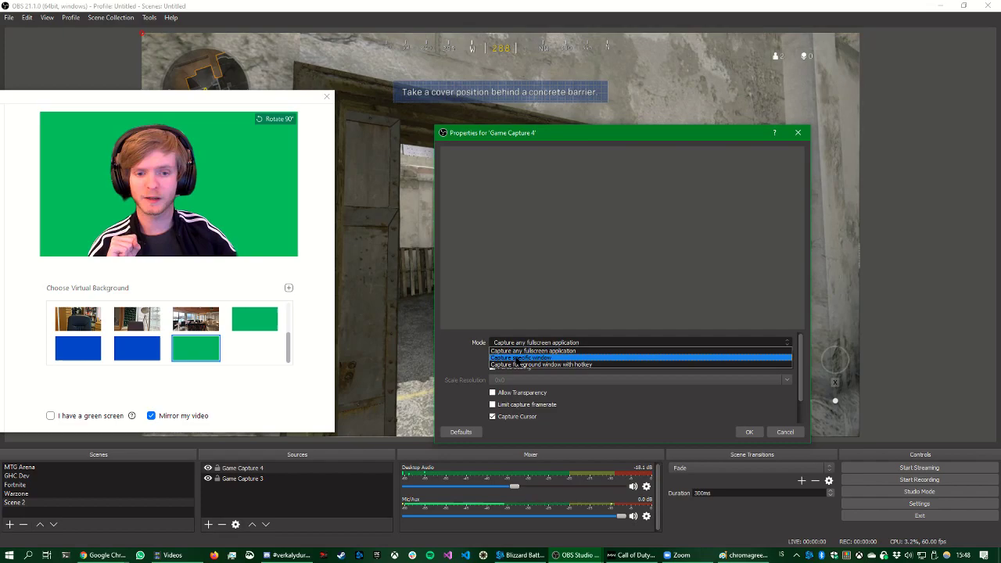
left_click(518, 354)
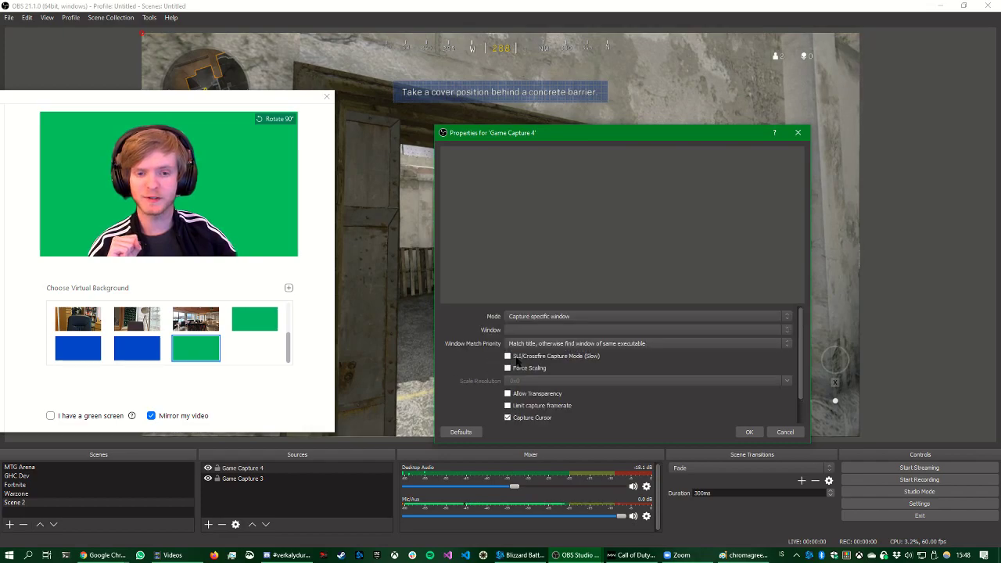
left_click(541, 332)
left_click(526, 380)
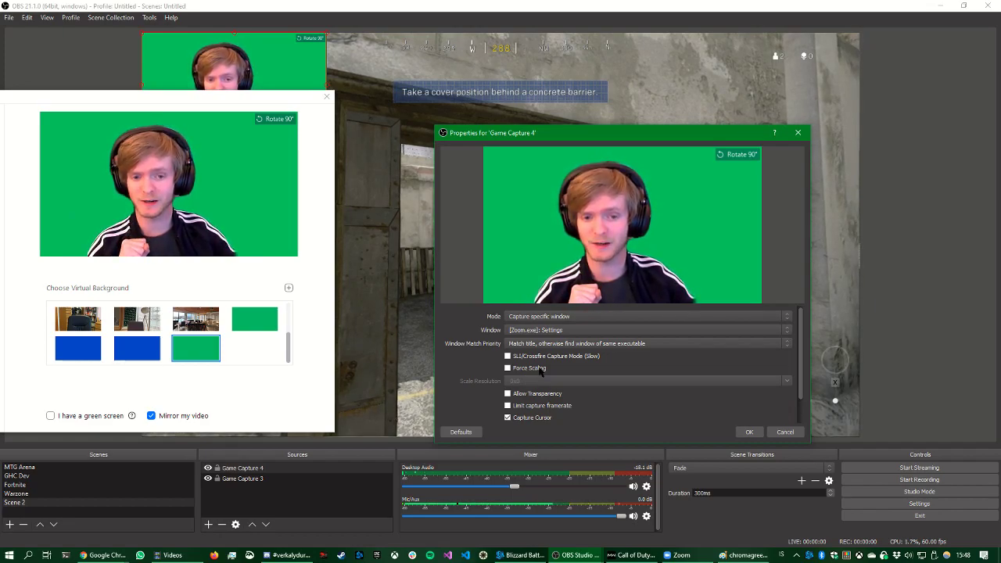
left_click(749, 432)
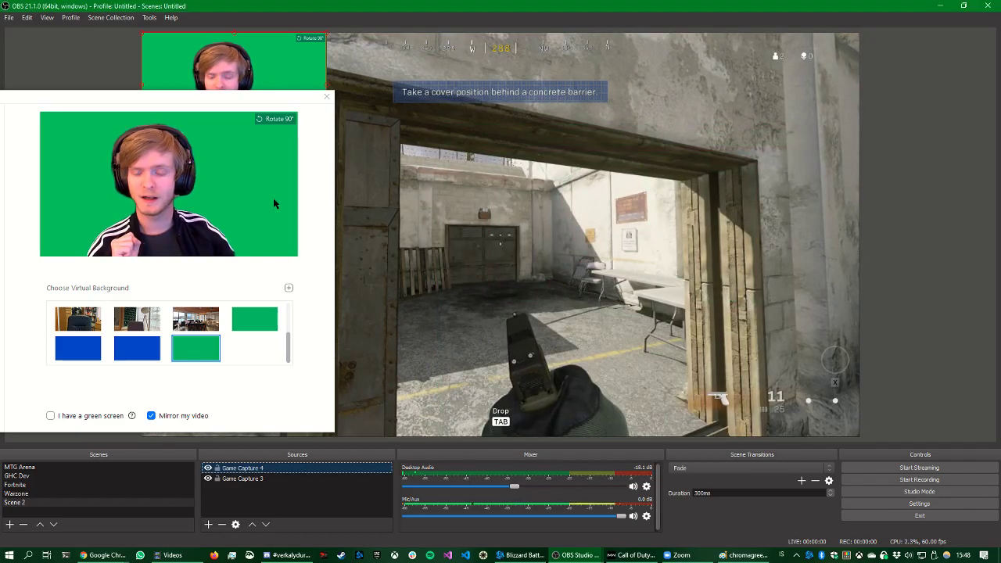
Move Zoom's window aside and drag Game Capture 4 down to the gameplay's bottom edge.
left_click_drag(196, 96, 1000, 391)
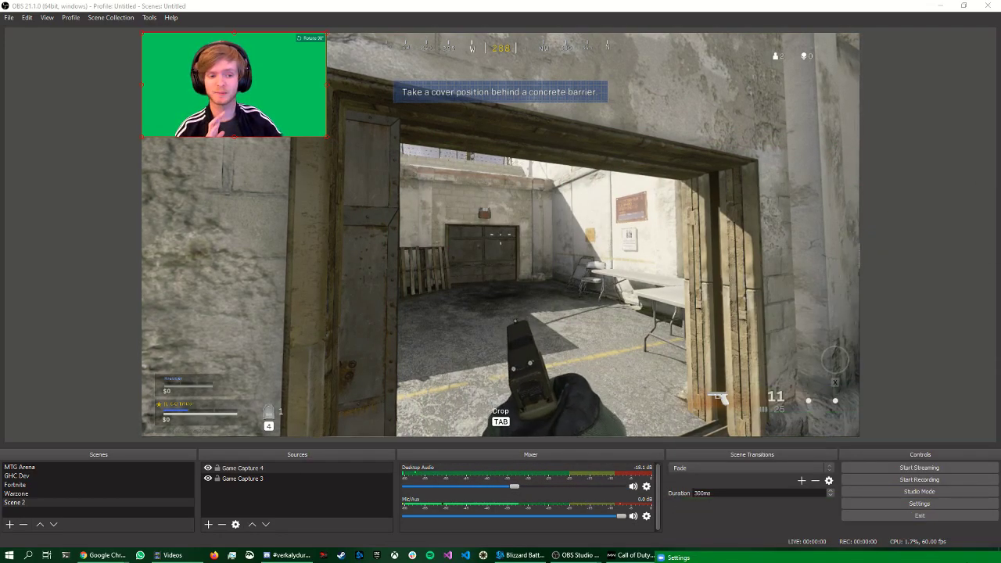
mouse_move(969, 562)
left_mouse_down()
mouse_move(940, 552)
mouse_move(970, 551)
left_mouse_up()
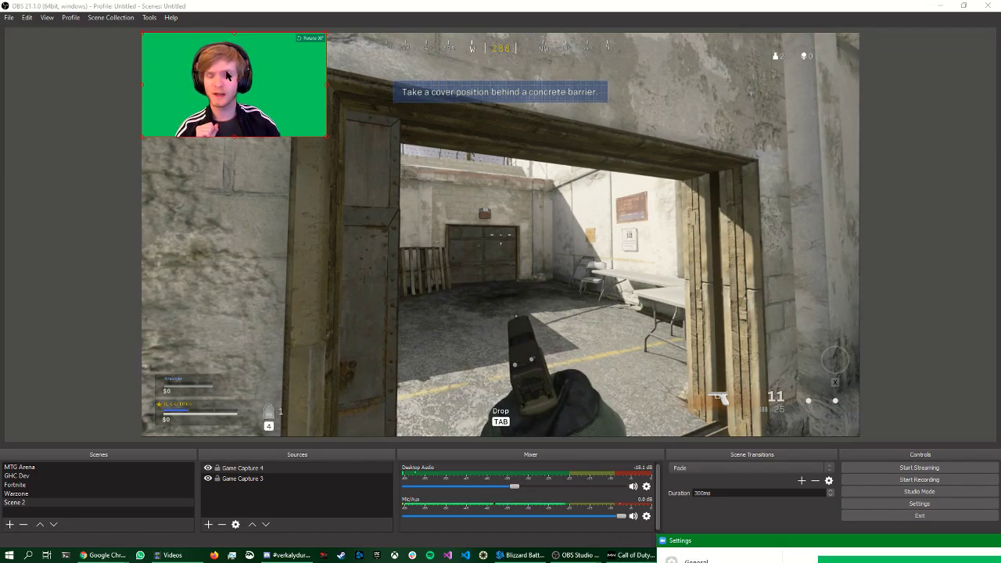
left_click_drag(227, 76, 617, 374)
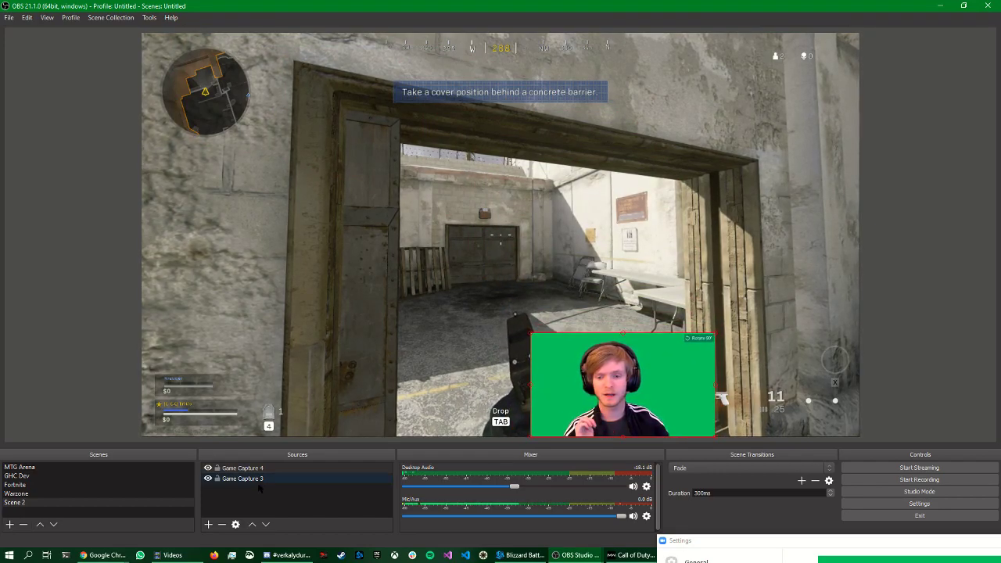
left_click(239, 479)
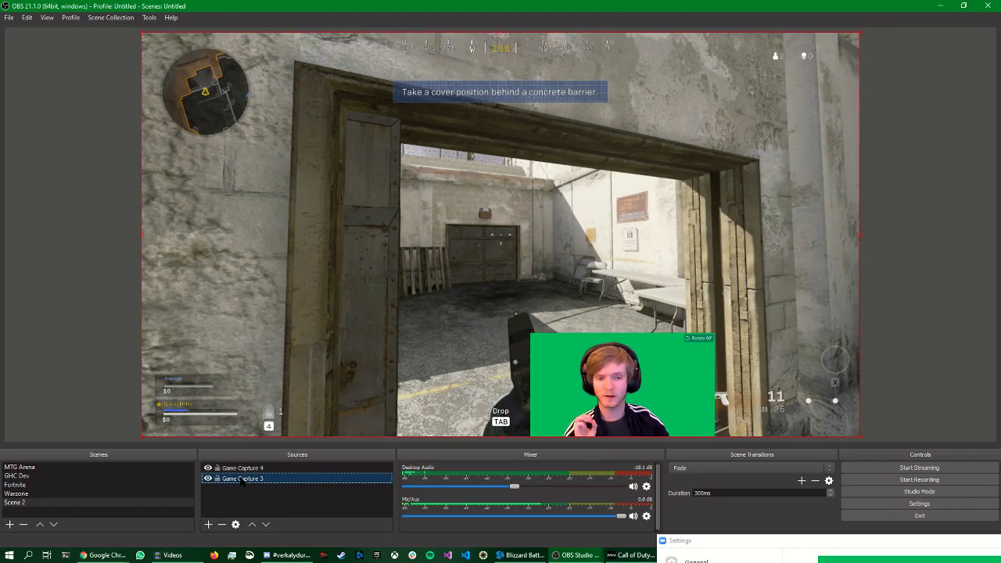
left_click(244, 470)
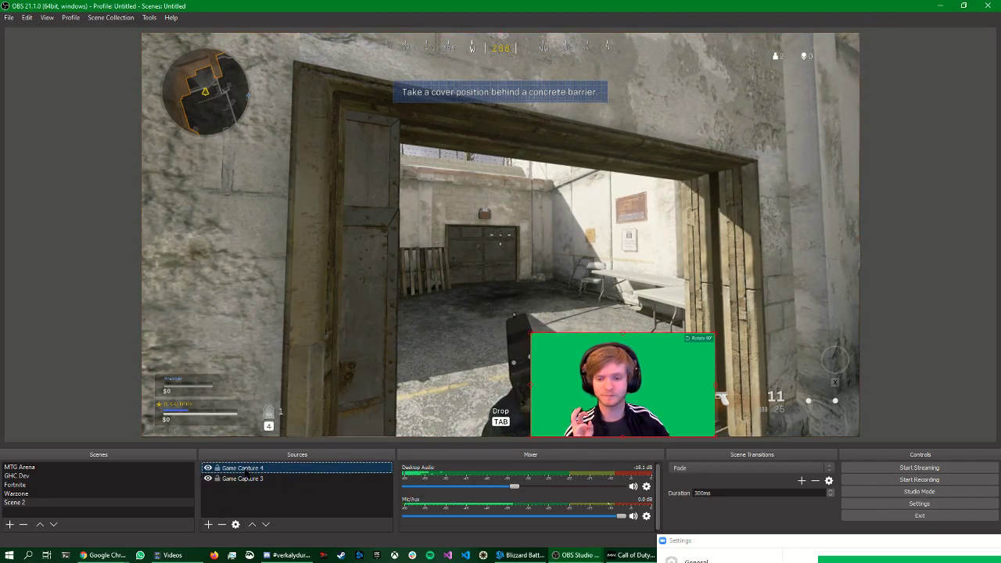
Add a Crop/Pad filter to the Game Capture 4 source.
right_click(235, 468)
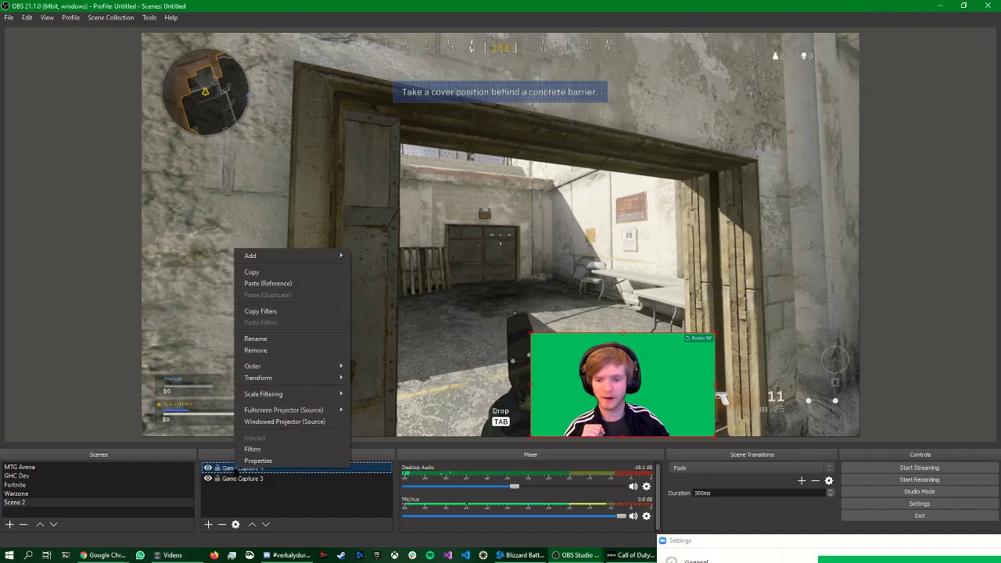
left_click(252, 449)
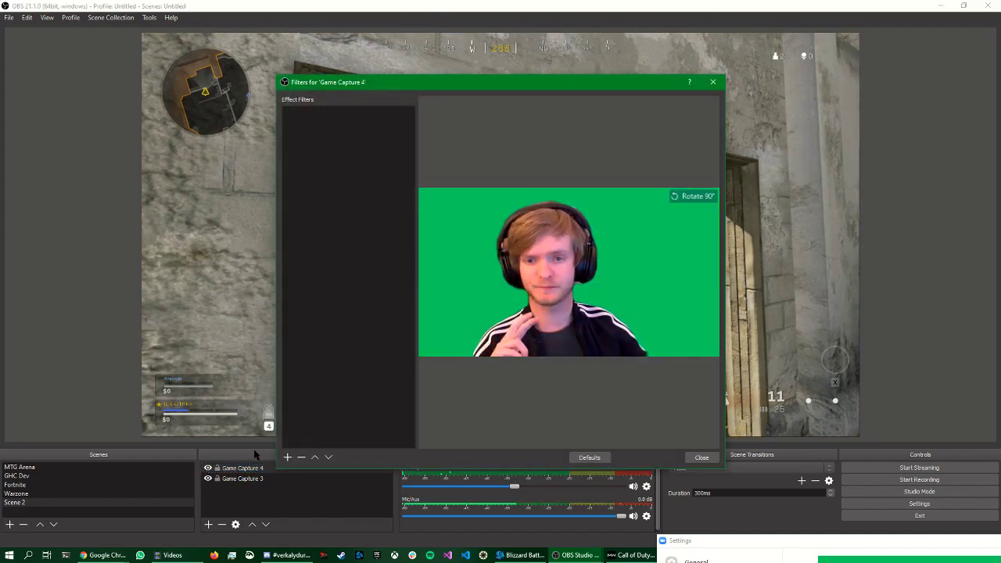
left_click(287, 457)
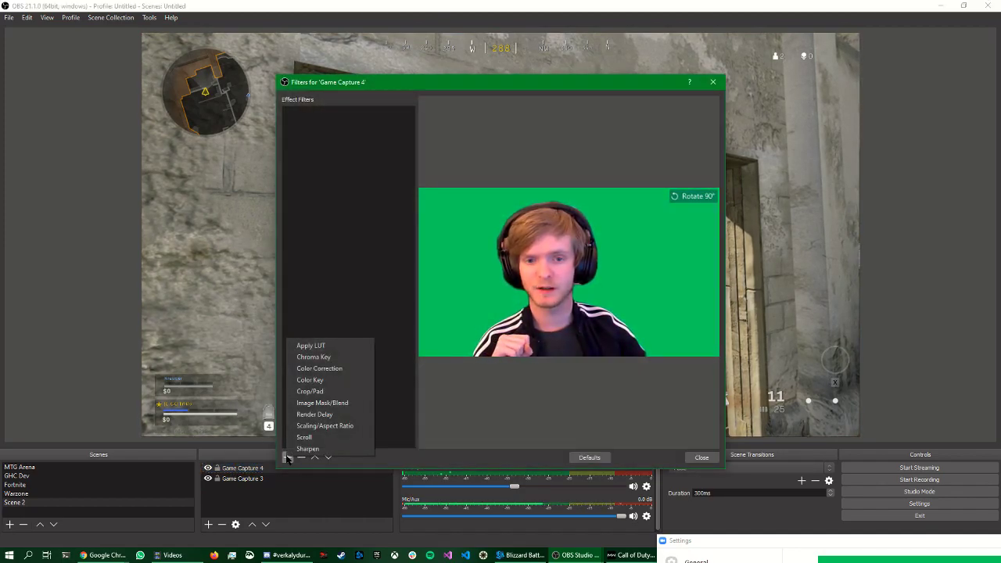
left_click(319, 392)
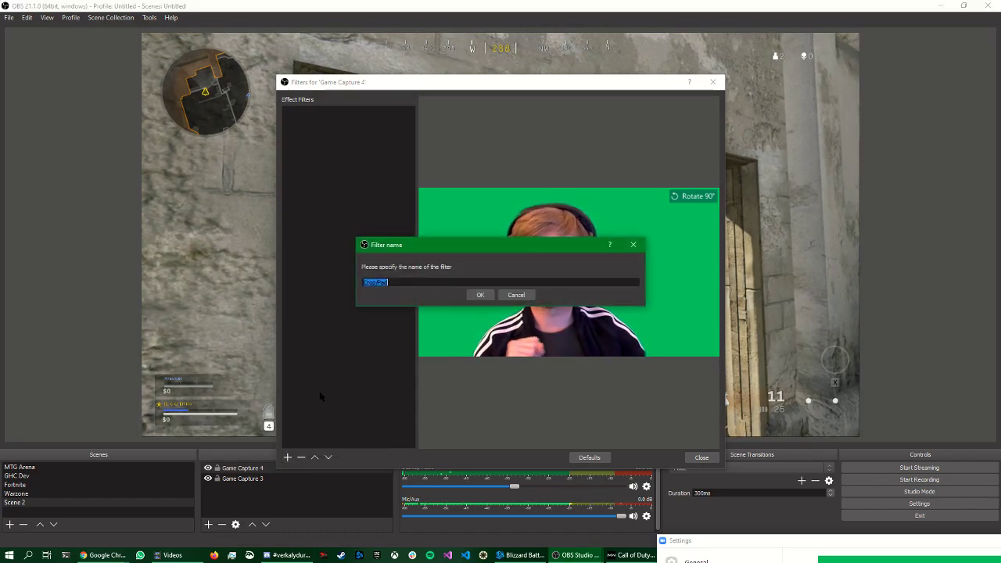
left_click(473, 293)
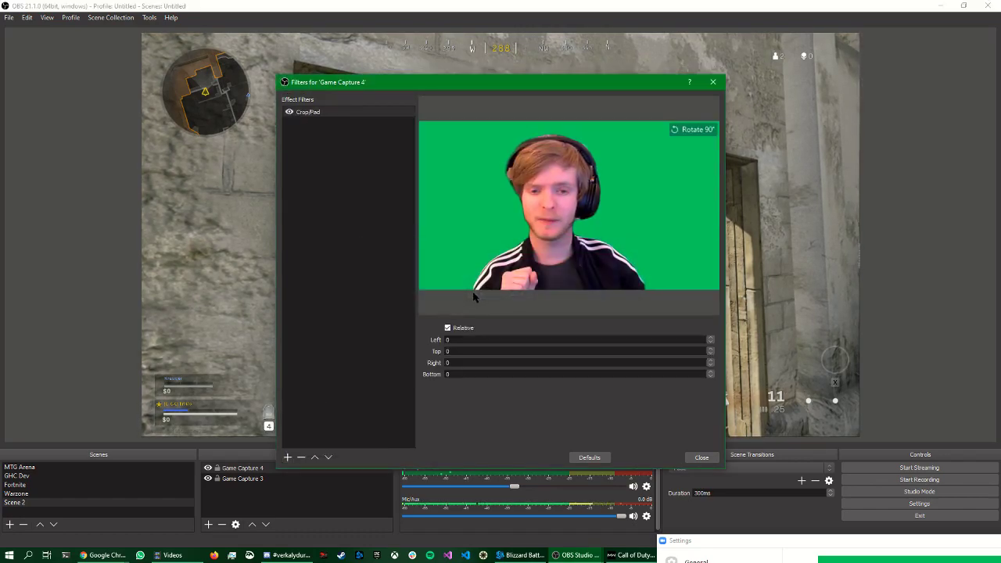
Set the Crop/Pad filter's Right crop to 82.
left_click(710, 363)
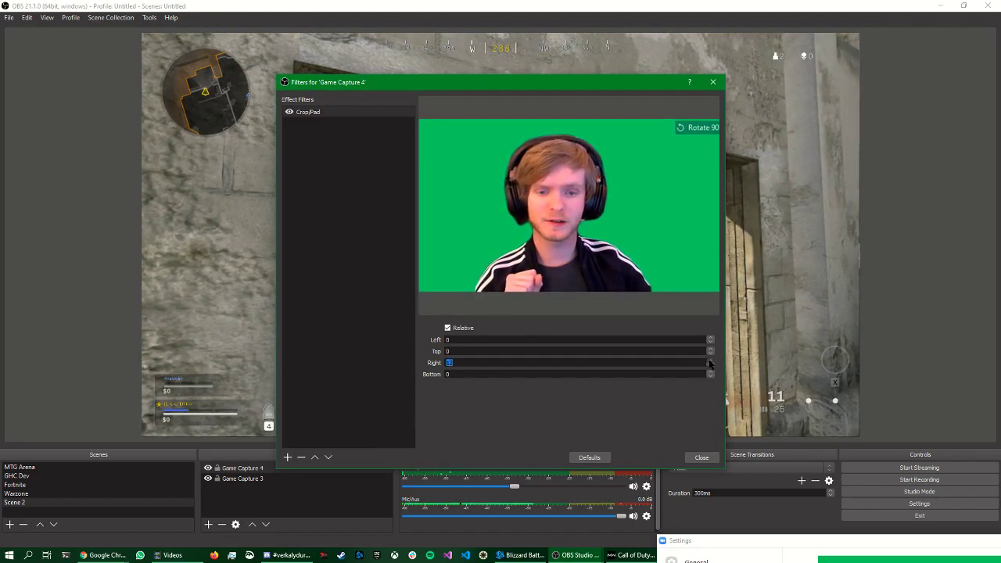
left_click(711, 361)
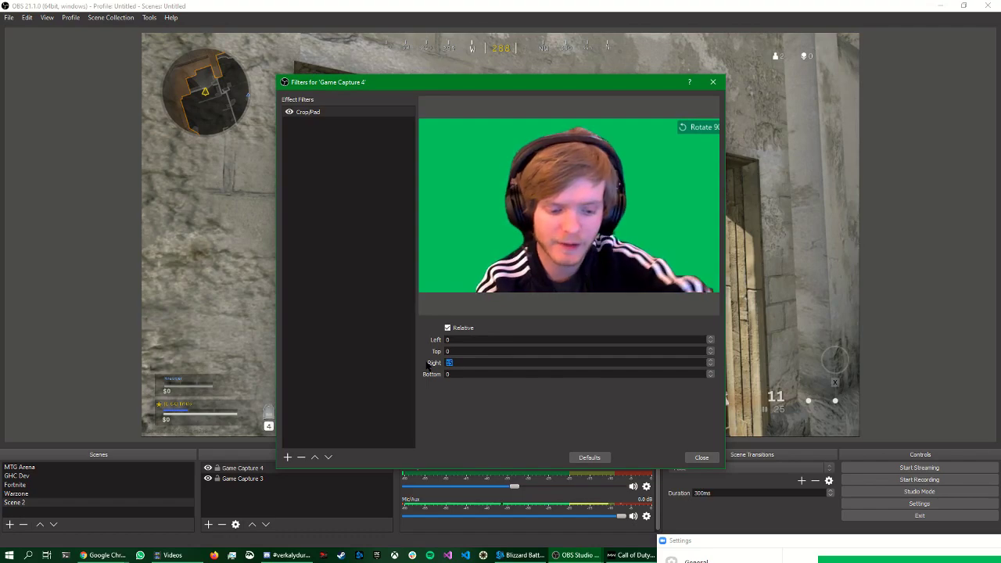
type("80")
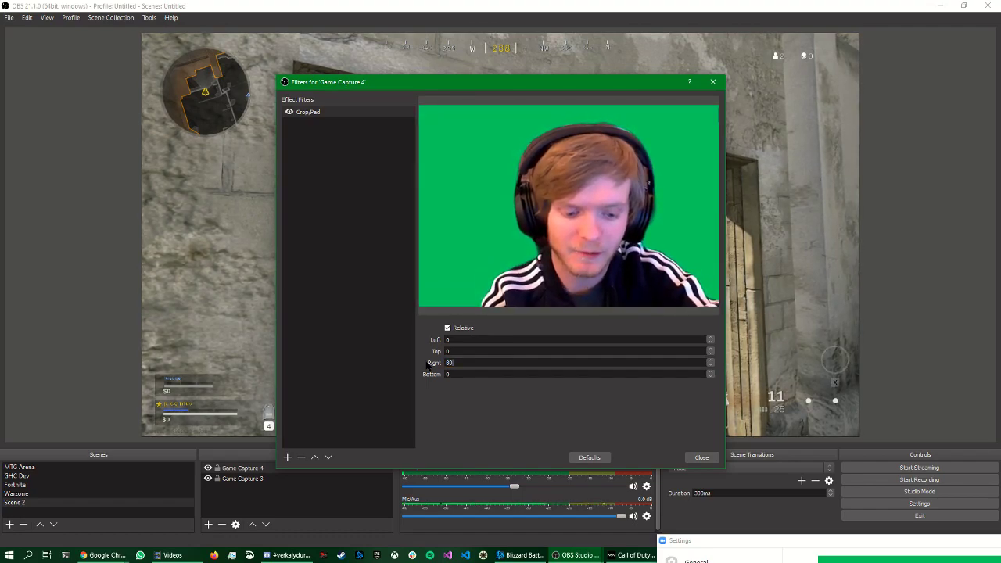
key("BackSpace")
key("BackSpace")
type("75")
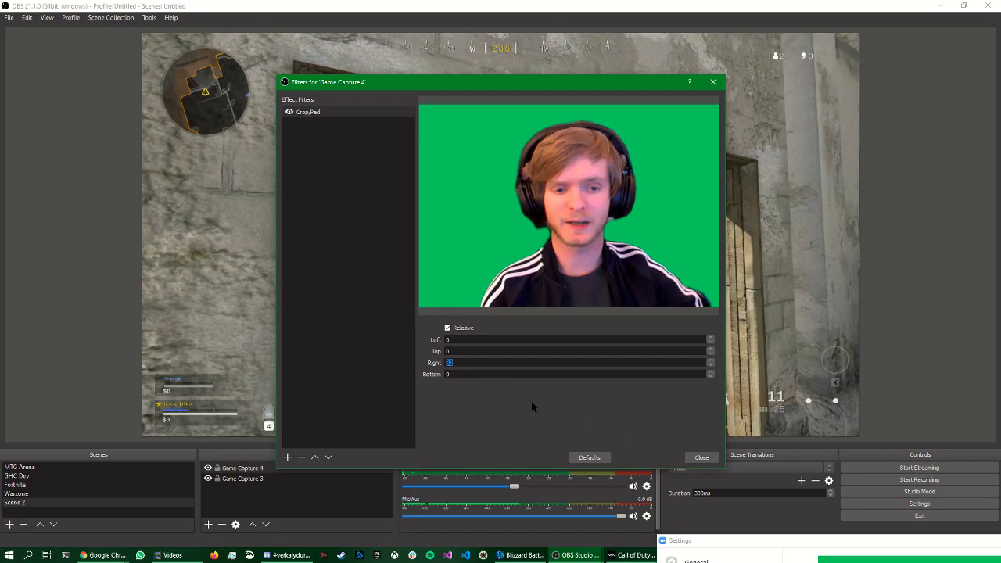
type("82")
left_click(380, 365)
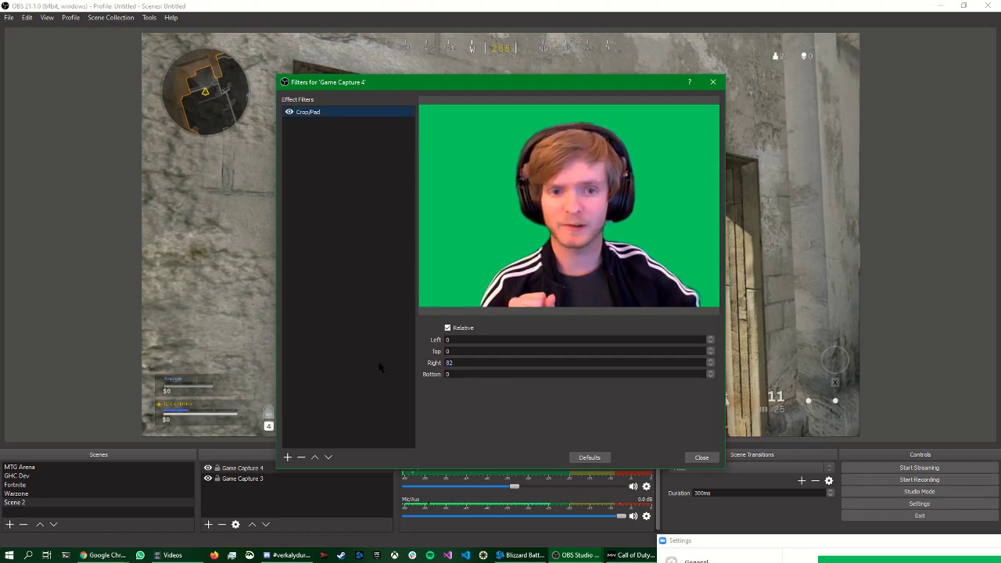
Add a Chroma Key filter with Green key colour to Game Capture 4, then close Filters.
left_click(287, 457)
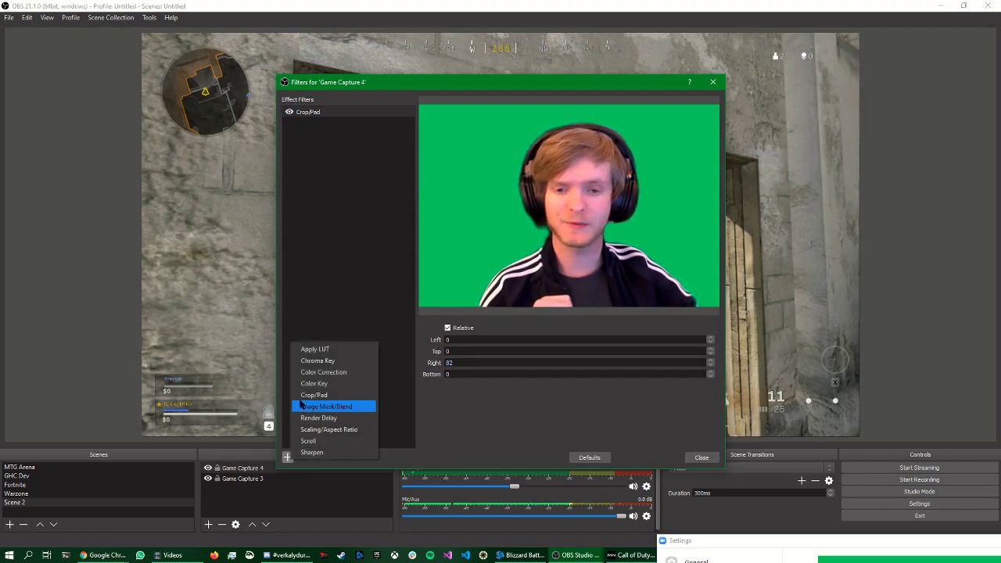
left_click(316, 361)
left_click(471, 298)
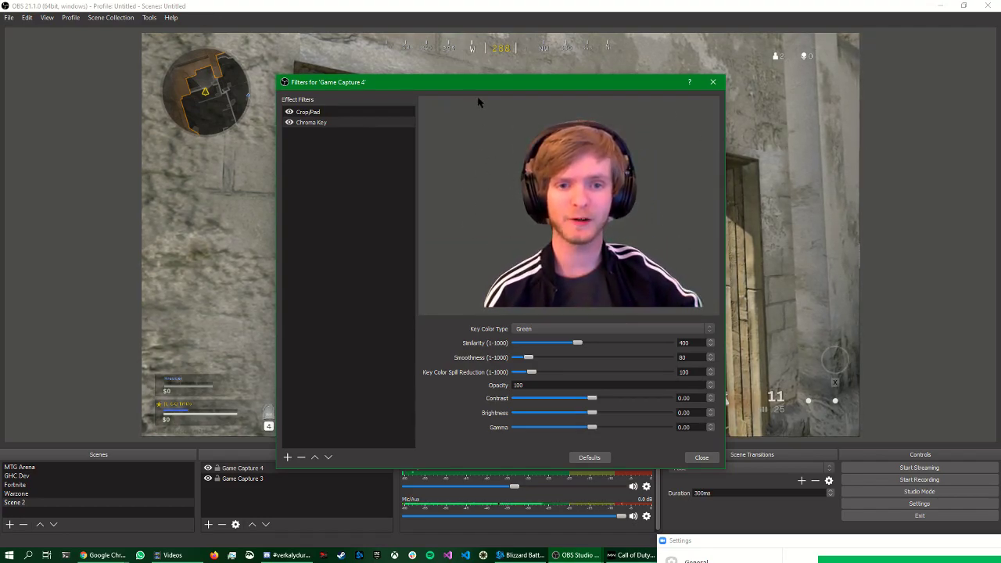
left_click(697, 458)
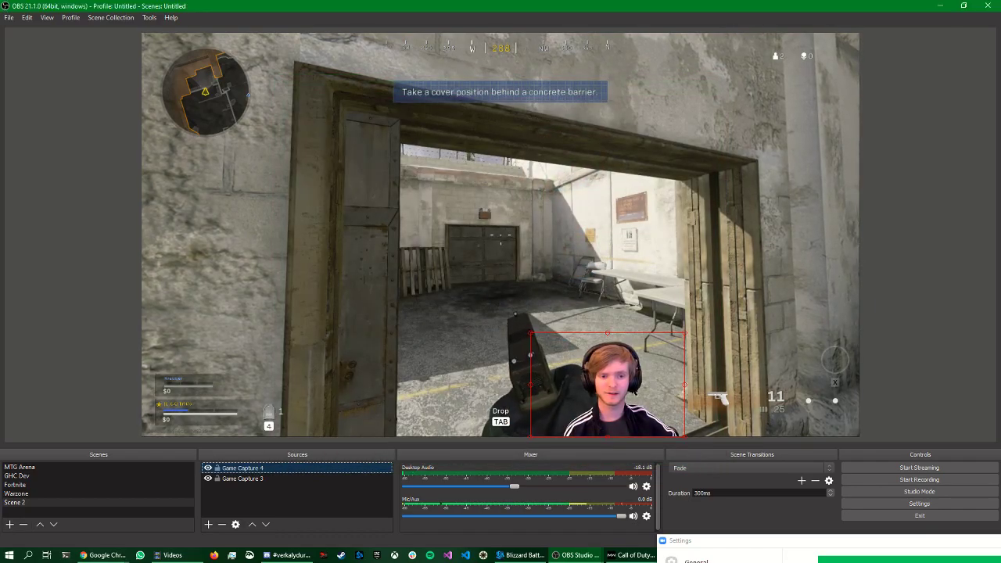
Drag the keyed webcam overlay slightly right into the gameplay's lower-right corner.
left_click_drag(564, 375, 603, 376)
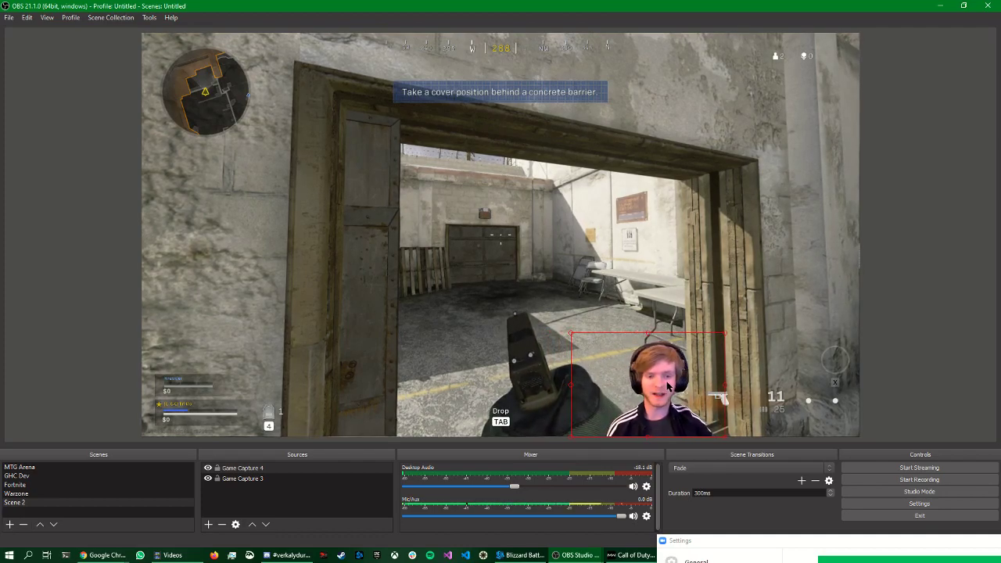